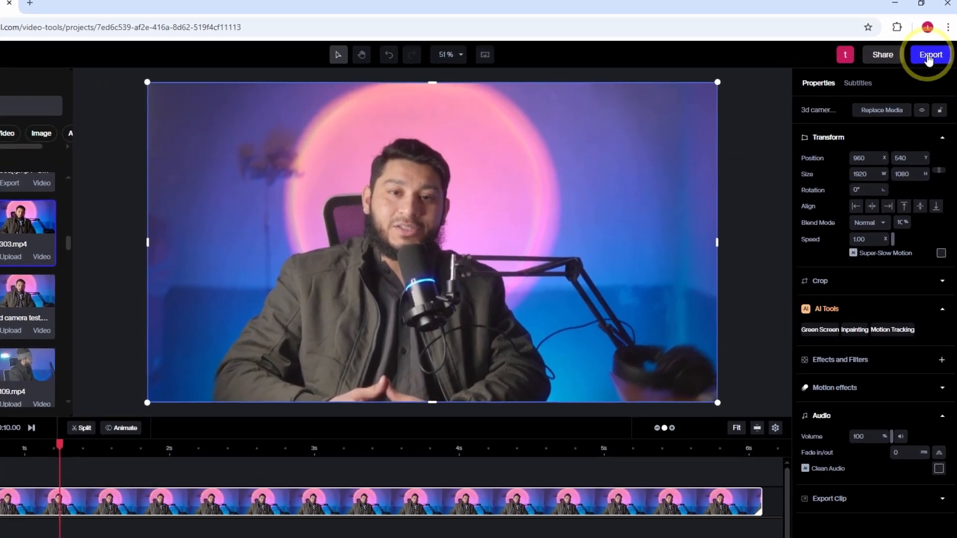
{"action": "left_click", "coordinate": [931, 55]}
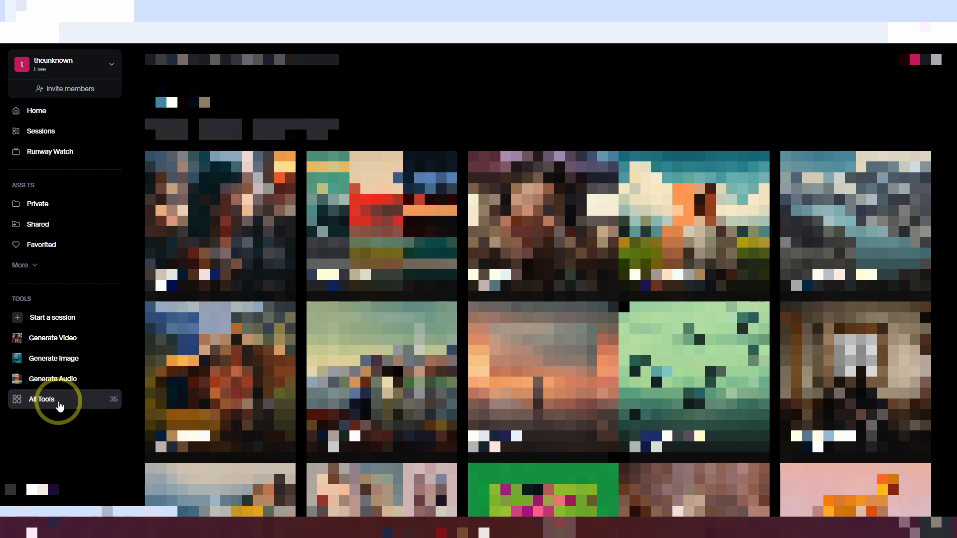
Process the "3d camera test.mp4" video with Runway's Extract Depth tool
{"action": "left_click", "coordinate": [44, 402]}
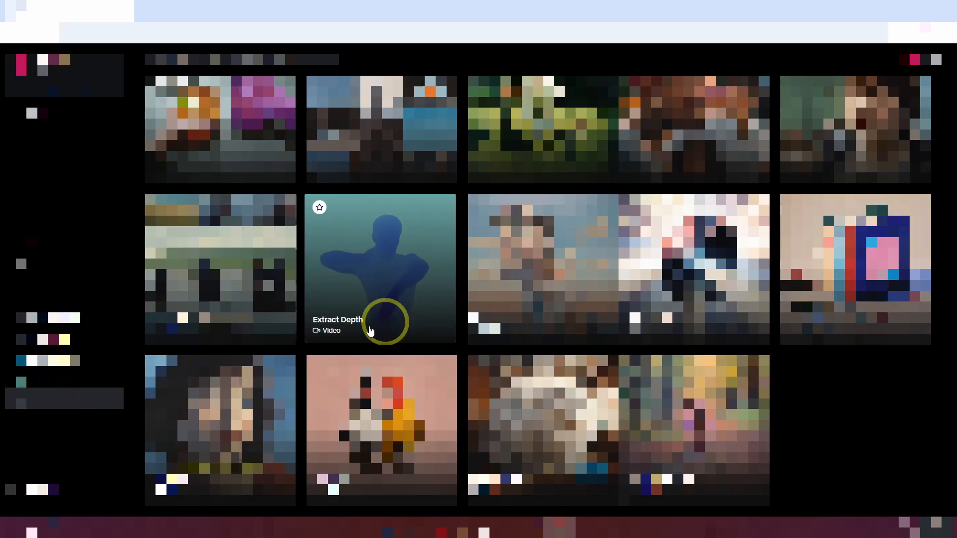
{"action": "left_click", "coordinate": [384, 286]}
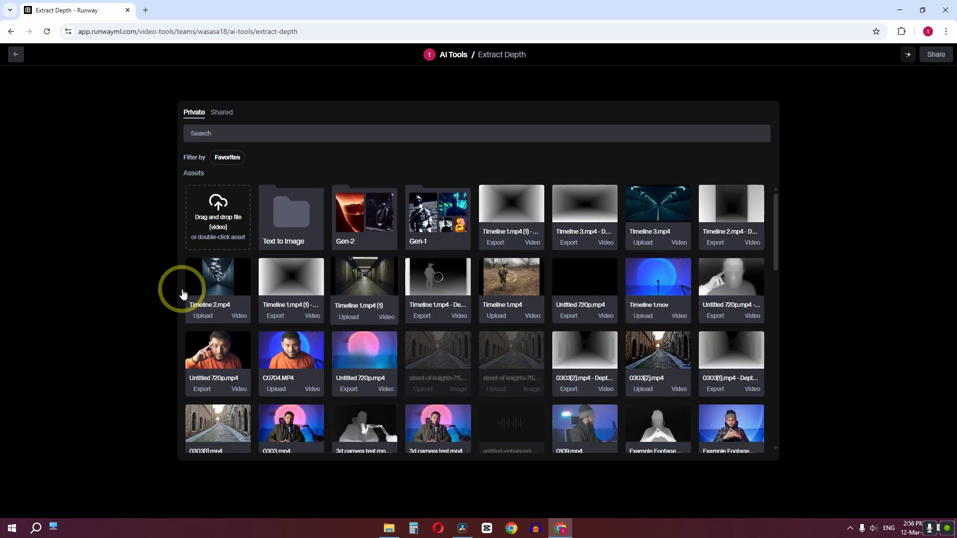
{"action": "double_click", "coordinate": [439, 430]}
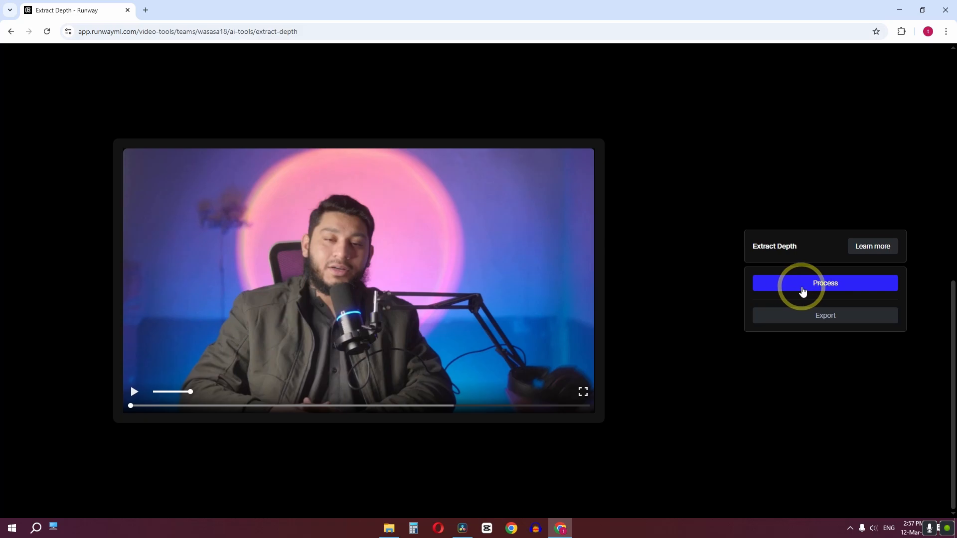
{"action": "left_click", "coordinate": [804, 292]}
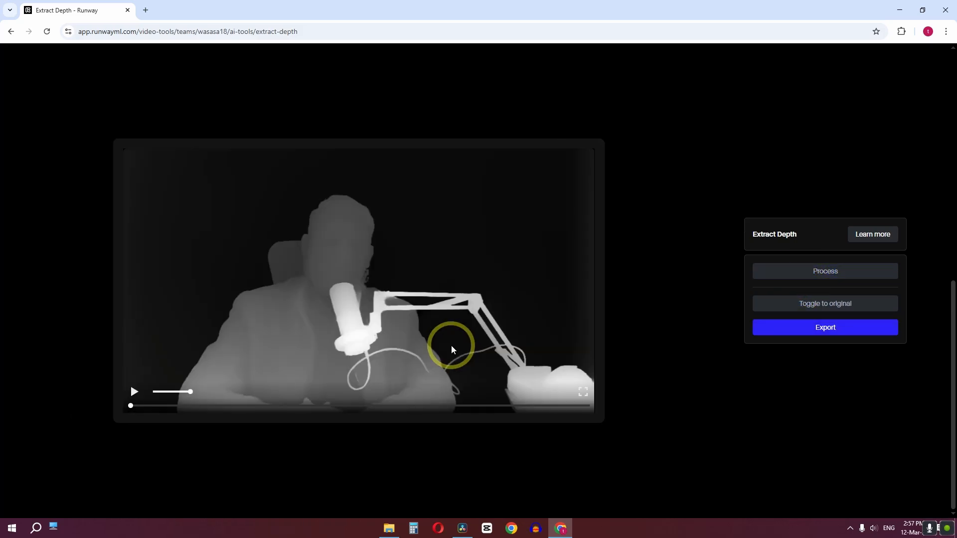
Export the depth video as MP4 at 720p without audio
{"action": "left_click", "coordinate": [821, 330]}
{"action": "left_click", "coordinate": [826, 279]}
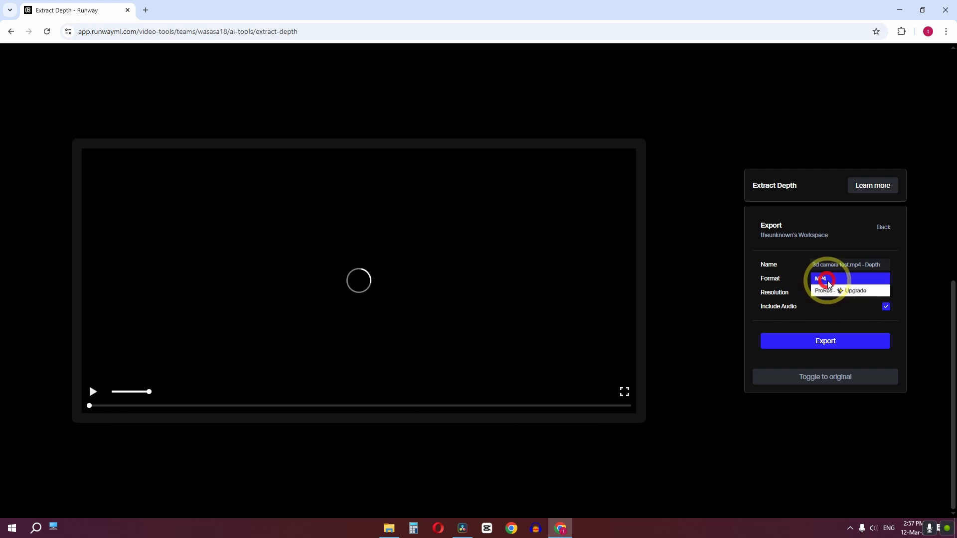
{"action": "left_click", "coordinate": [829, 283]}
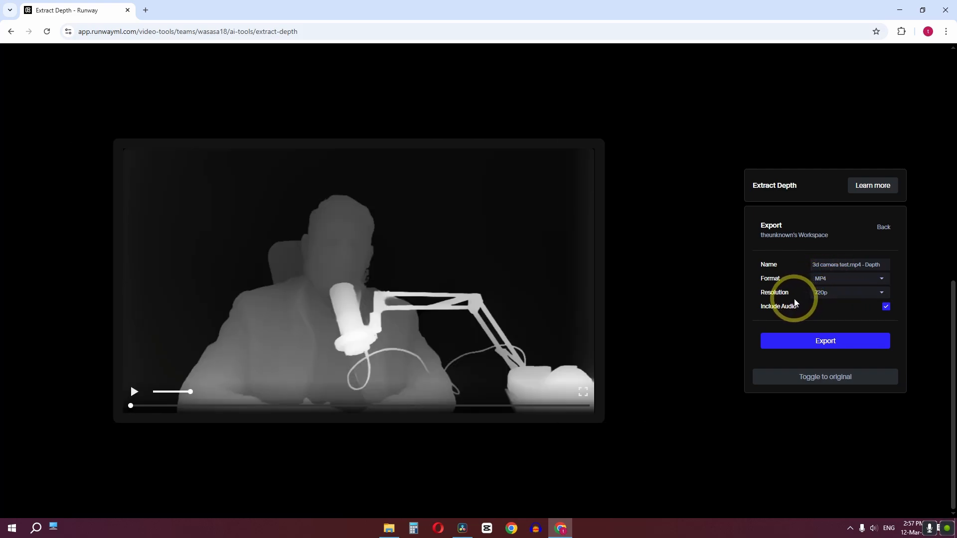
{"action": "left_click", "coordinate": [886, 307]}
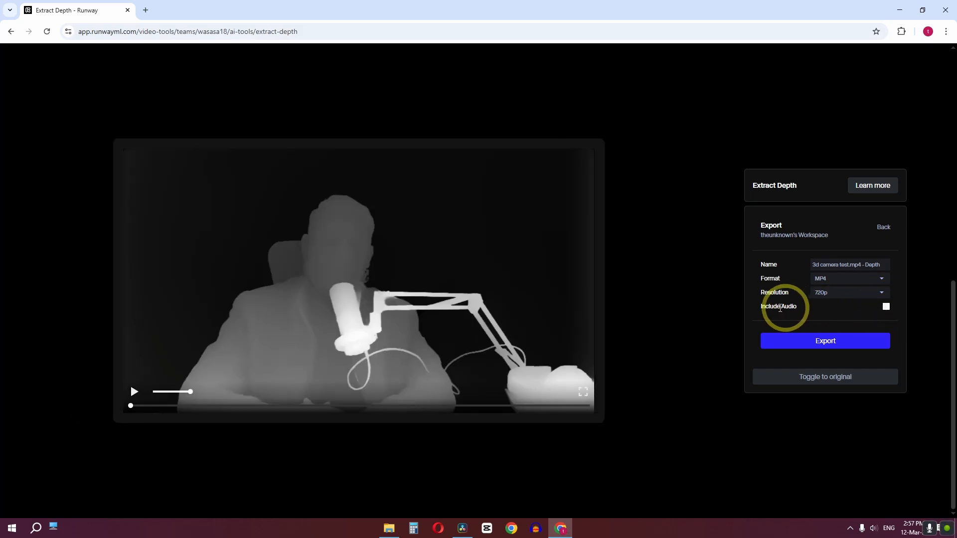
{"action": "left_click", "coordinate": [824, 341]}
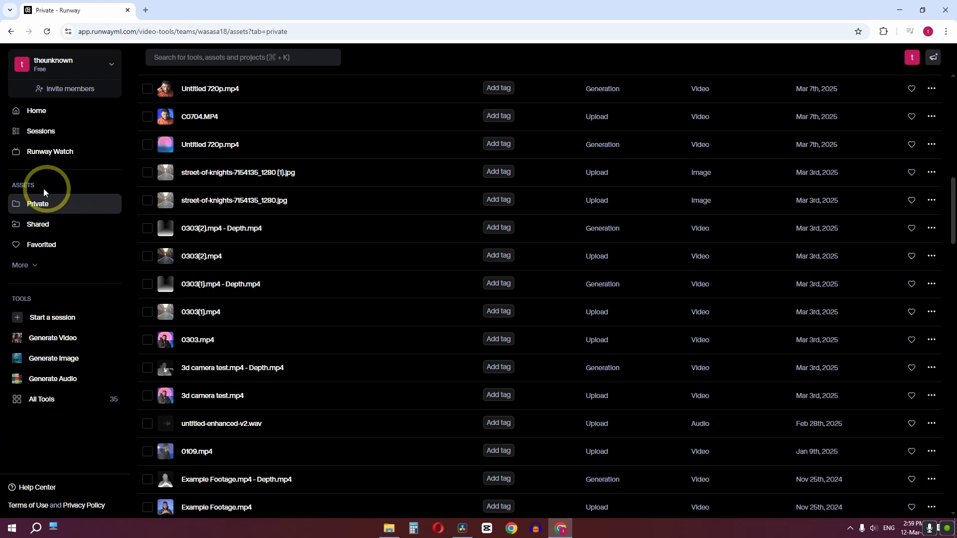
Open "3d camera test.mp4 - Depth.mp4" in the private assets and download it
{"action": "left_click", "coordinate": [498, 371]}
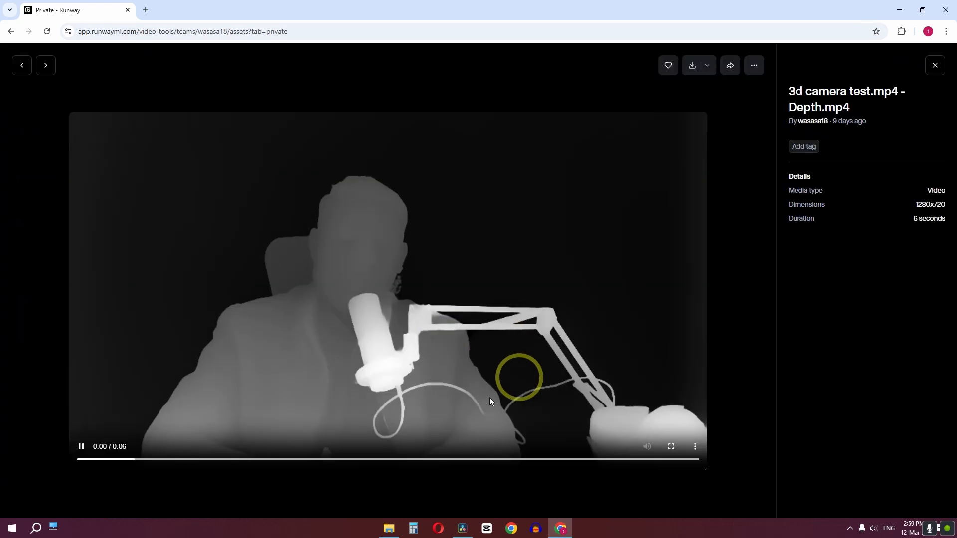
{"action": "left_click", "coordinate": [694, 67]}
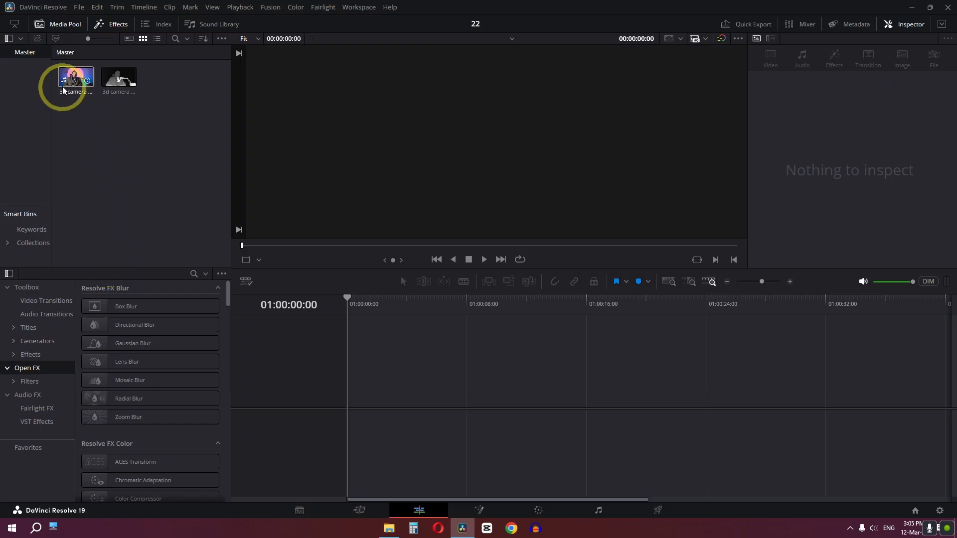
In DaVinci Resolve, place the original camera footage on track V1 and its depth clip above it on V2
{"action": "left_click_drag", "start_coordinate": [63, 90], "coordinate": [352, 406]}
{"action": "left_click_drag", "start_coordinate": [119, 77], "coordinate": [337, 377]}
Combine the footage and depth clips into a new Fusion clip and open it on the Fusion page
{"action": "left_click_drag", "start_coordinate": [444, 356], "coordinate": [357, 451]}
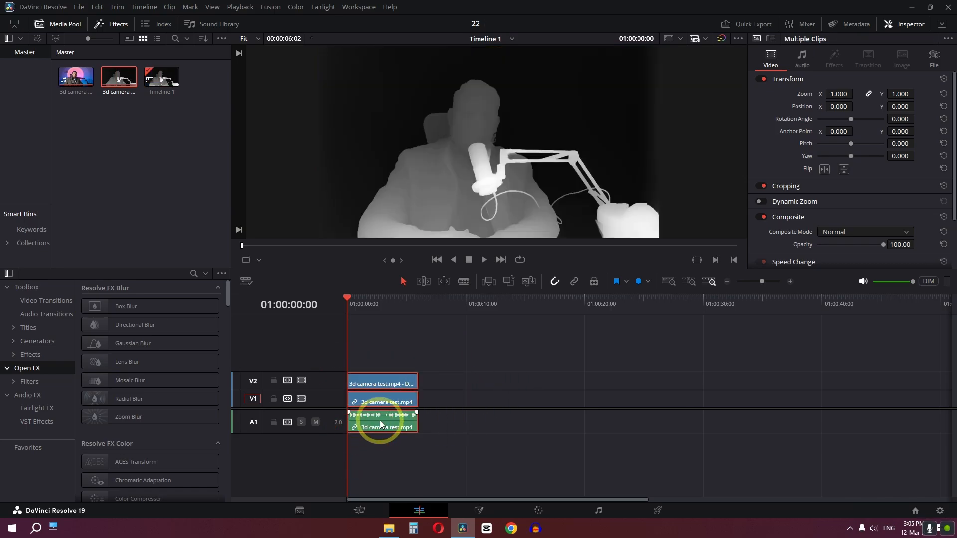
{"action": "right_click", "coordinate": [371, 399]}
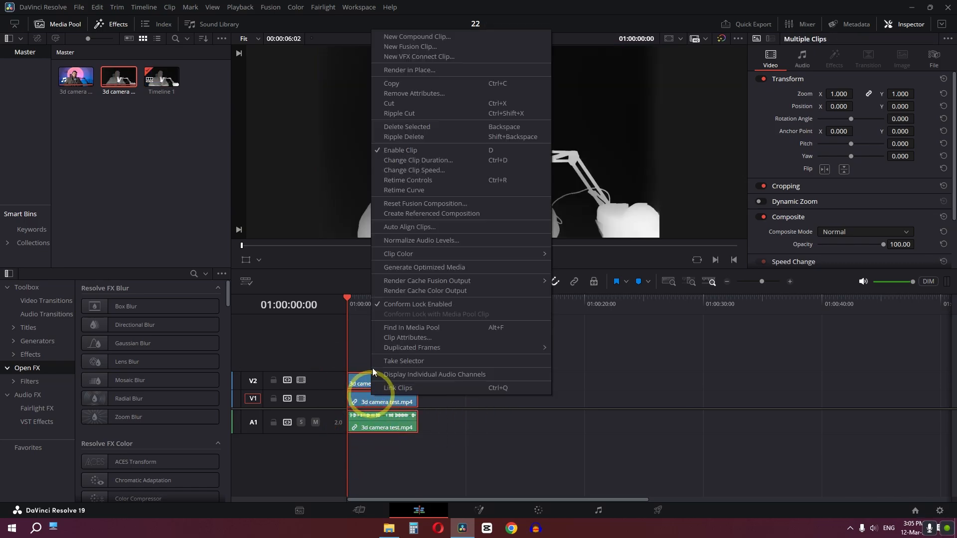
{"action": "left_click", "coordinate": [401, 47]}
{"action": "left_click", "coordinate": [491, 510]}
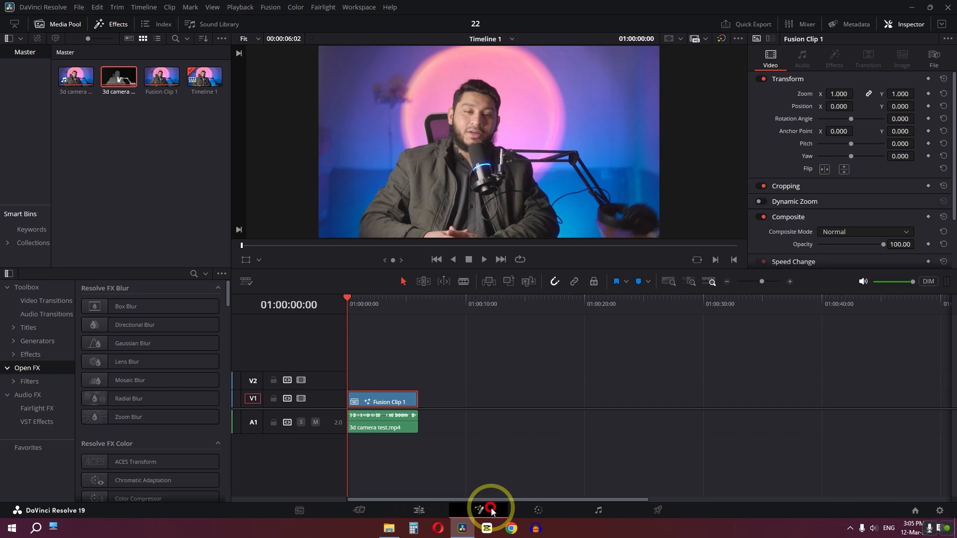
Show the MediaIn2 depth map in the first viewer and the MediaIn1 footage in the second viewer
{"action": "left_click_drag", "start_coordinate": [313, 468], "coordinate": [348, 470]}
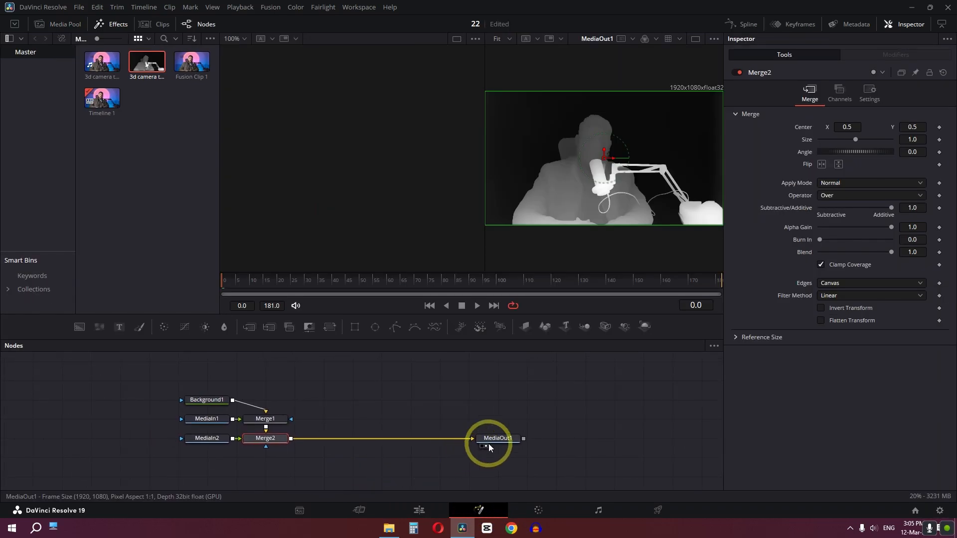
{"action": "left_click", "coordinate": [210, 438]}
{"action": "key", "text": "1"}
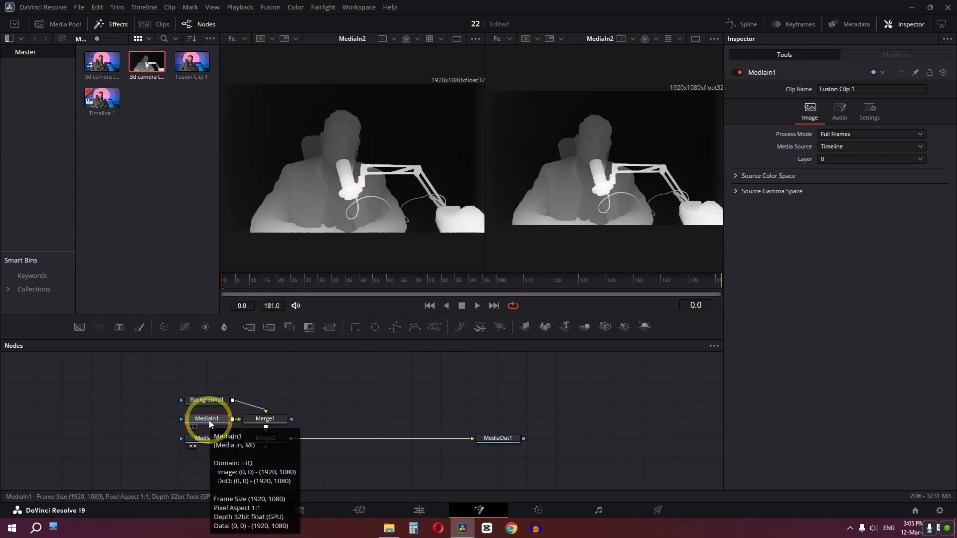
{"action": "key", "text": "2"}
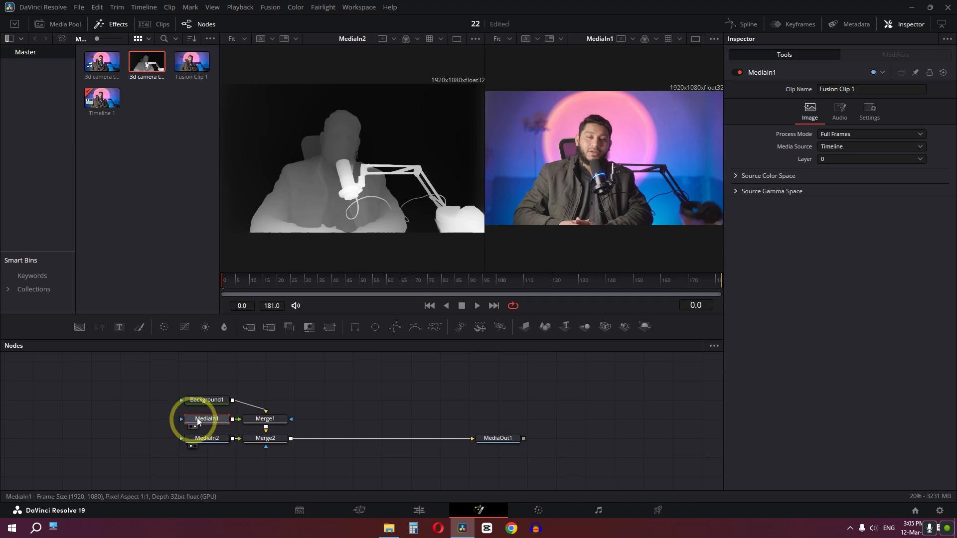
Delete the Background1, Merge1 and Merge2 nodes from the composition
{"action": "left_click", "coordinate": [214, 400]}
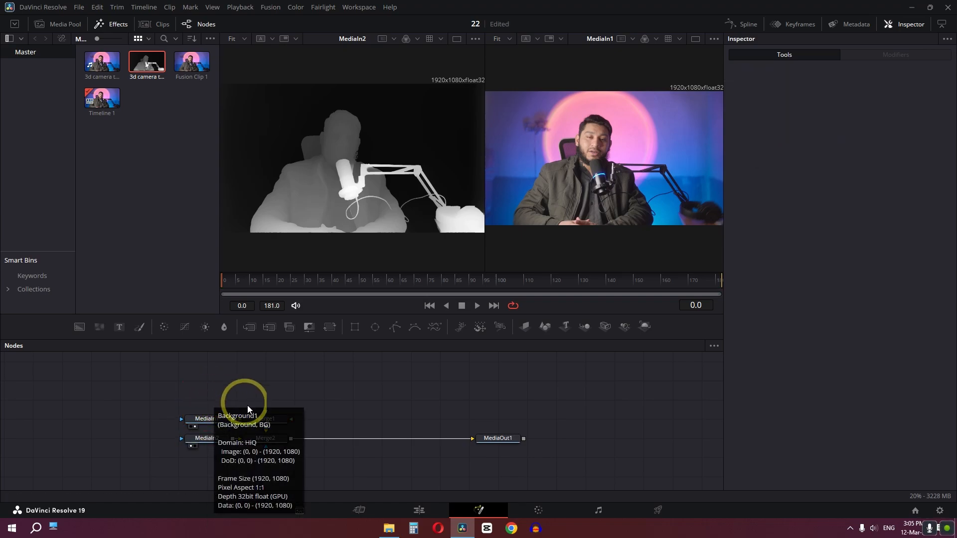
{"action": "key", "text": "Delete"}
{"action": "left_click_drag", "start_coordinate": [305, 382], "coordinate": [292, 453]}
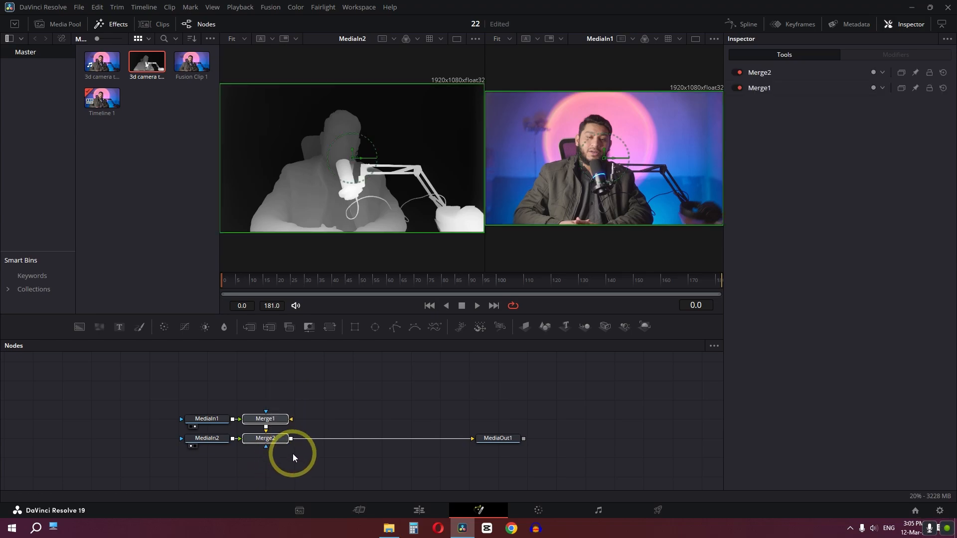
{"action": "key", "text": "Delete"}
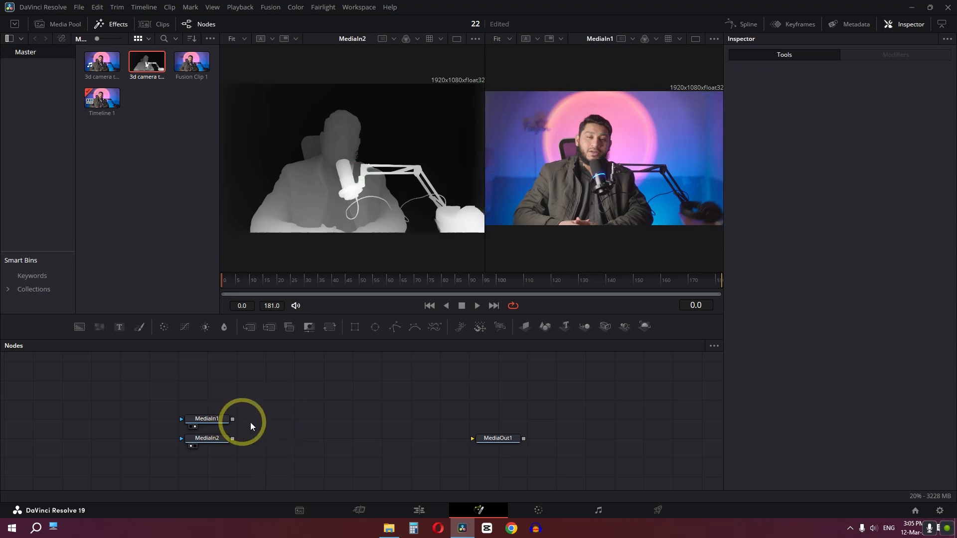
Connect MediaIn1 to MediaOut1, and feed the MediaIn2 depth map into MediaIn1's effect mask input
{"action": "left_click_drag", "start_coordinate": [232, 420], "coordinate": [377, 434]}
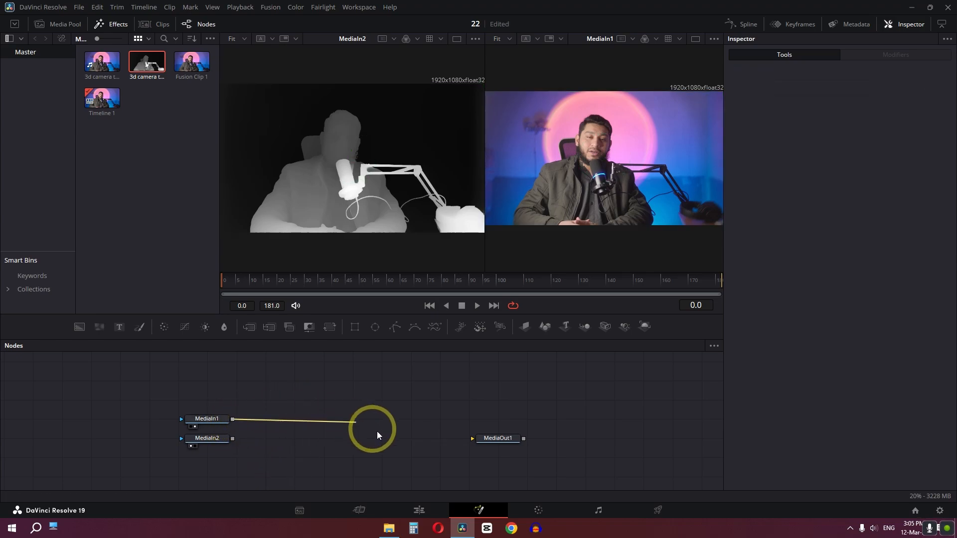
{"action": "left_click_drag", "start_coordinate": [472, 441], "coordinate": [498, 440]}
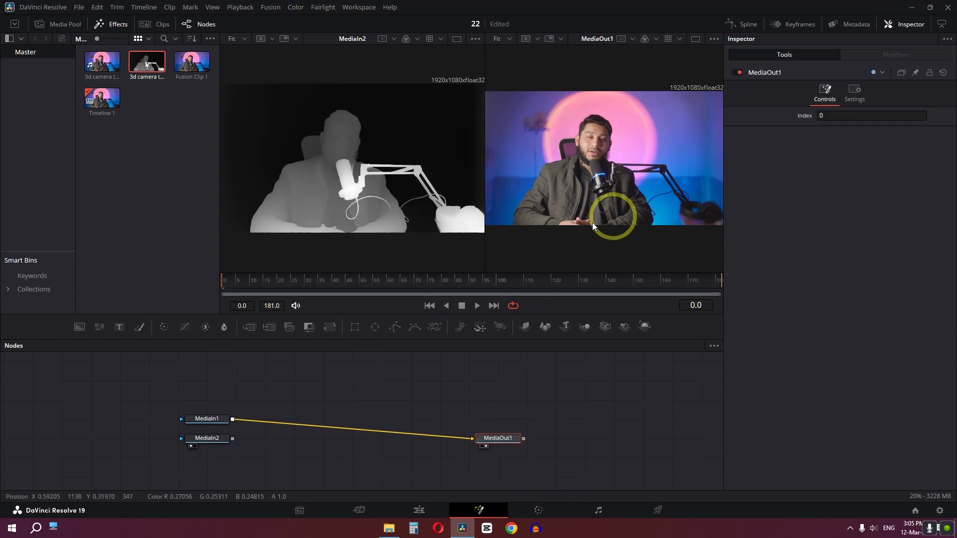
{"action": "left_click_drag", "start_coordinate": [200, 438], "coordinate": [91, 374]}
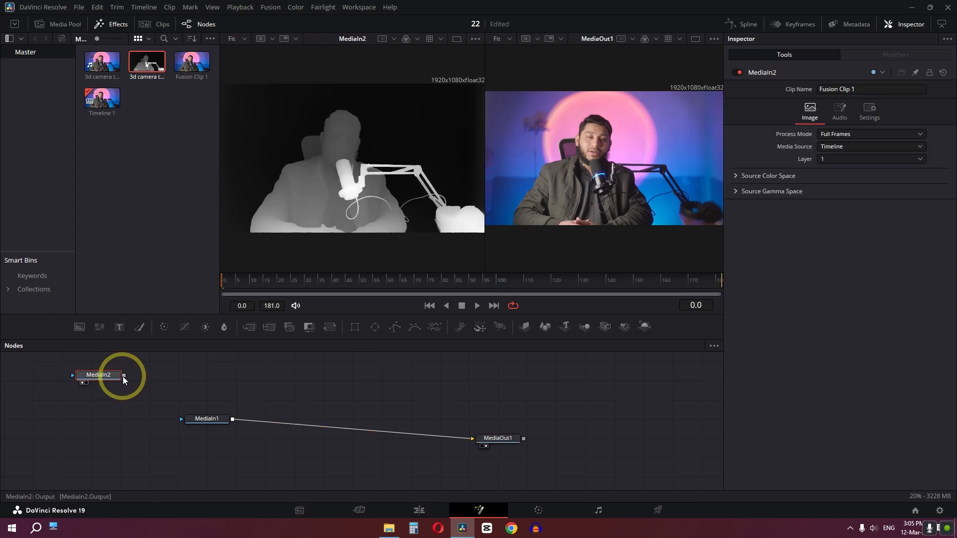
{"action": "left_click_drag", "start_coordinate": [180, 424], "coordinate": [181, 420]}
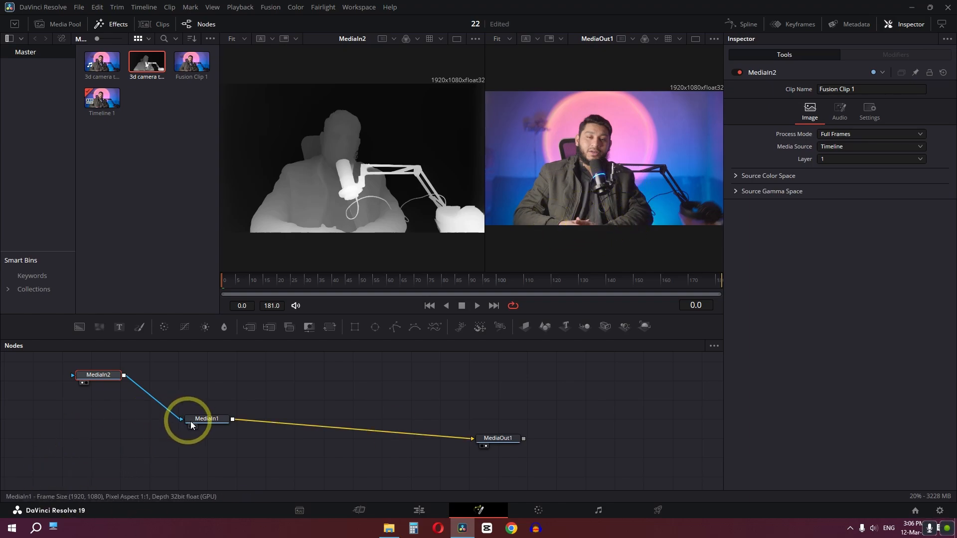
Set the mask channel in MediaIn1's settings to Luminance
{"action": "left_click", "coordinate": [204, 421]}
{"action": "left_click", "coordinate": [881, 115]}
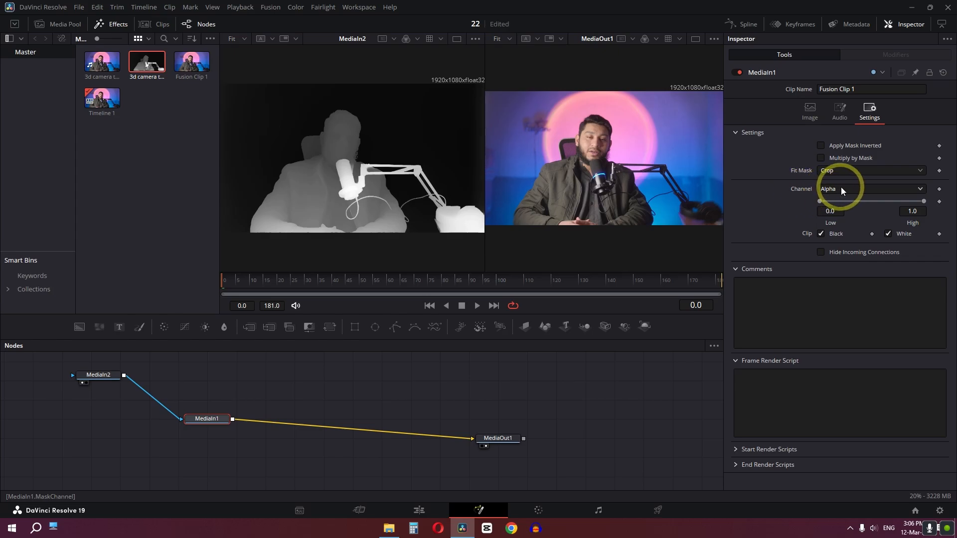
{"action": "left_click", "coordinate": [841, 189]}
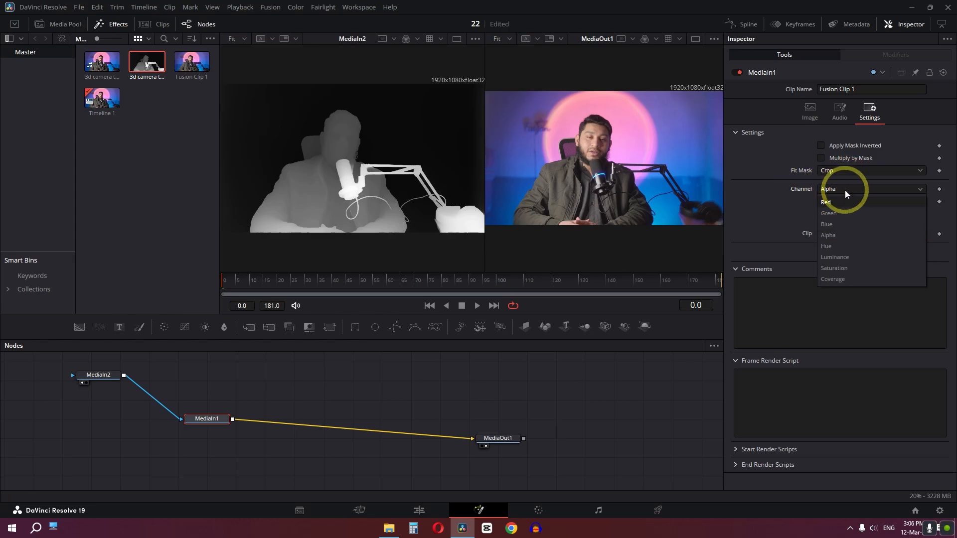
{"action": "left_click", "coordinate": [842, 258]}
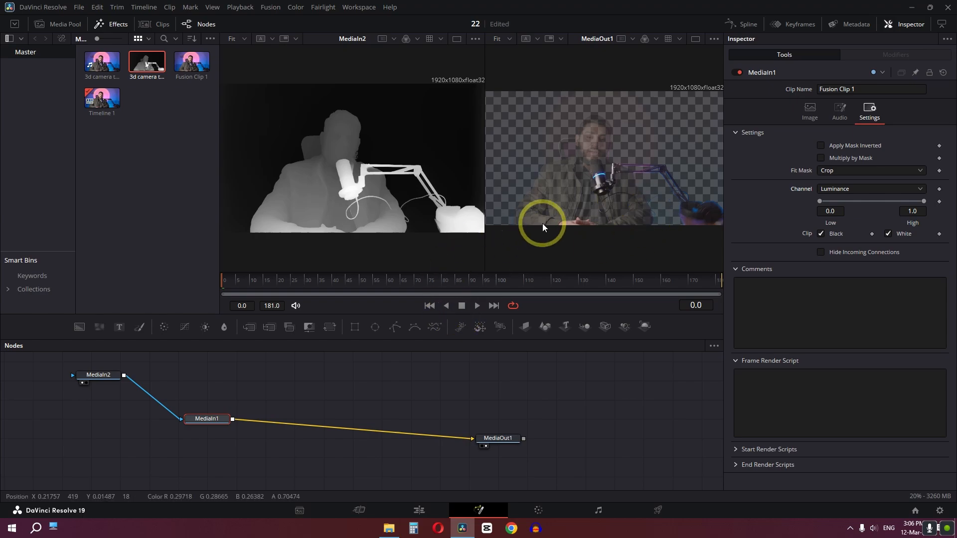
Insert a Brightness/Contrast node between MediaIn2 and MediaIn1 and display its output in the first viewer
{"action": "left_click_drag", "start_coordinate": [220, 398], "coordinate": [434, 398]}
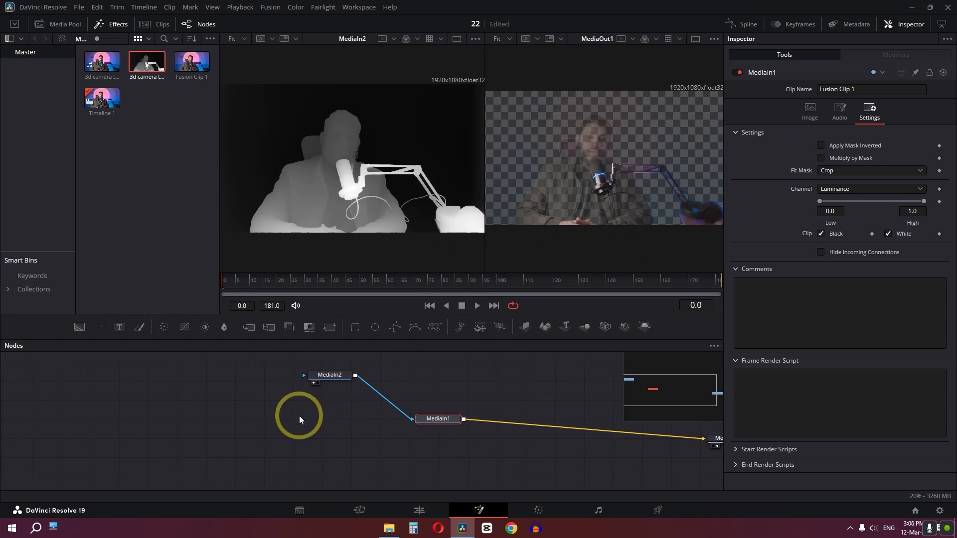
{"action": "left_click_drag", "start_coordinate": [299, 417], "coordinate": [329, 417]}
{"action": "left_click_drag", "start_coordinate": [493, 383], "coordinate": [342, 389]}
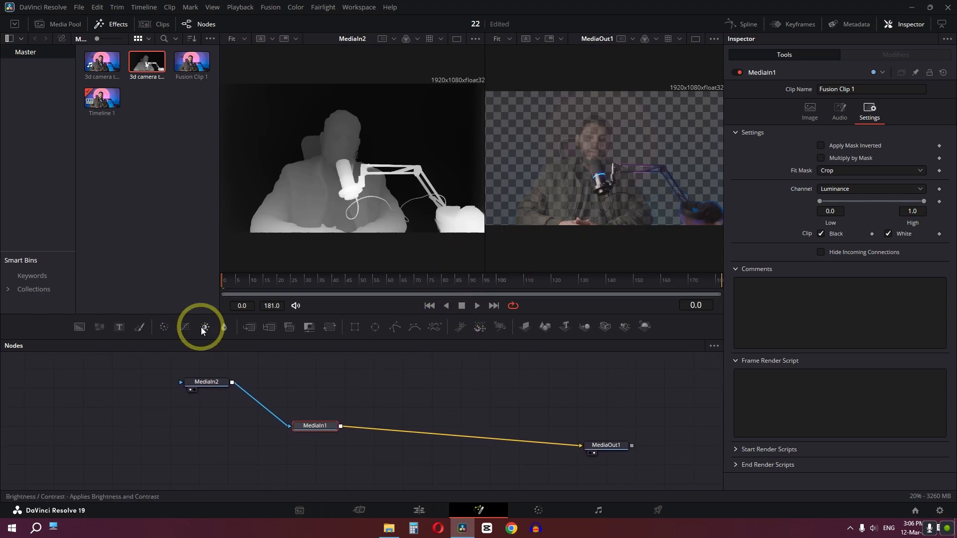
{"action": "left_click_drag", "start_coordinate": [202, 327], "coordinate": [259, 406]}
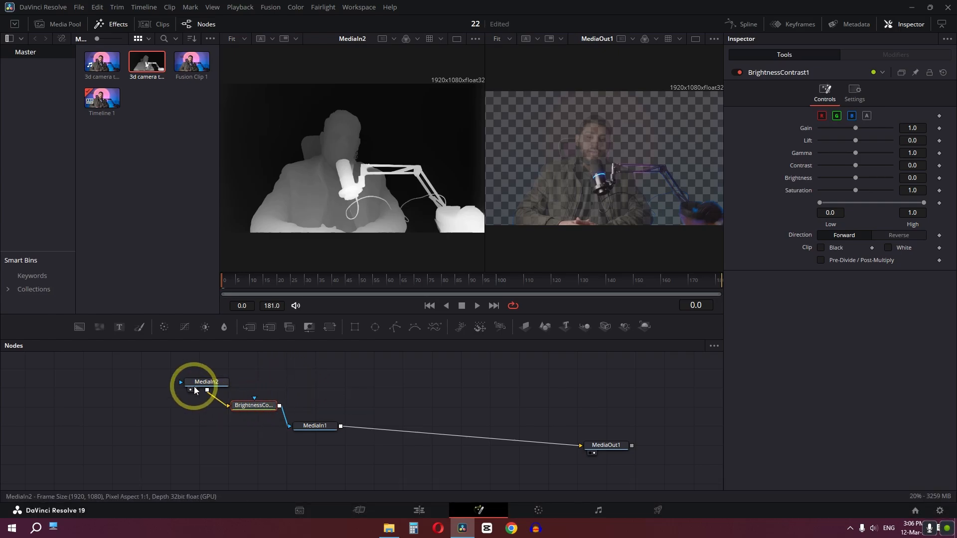
{"action": "left_click", "coordinate": [253, 410]}
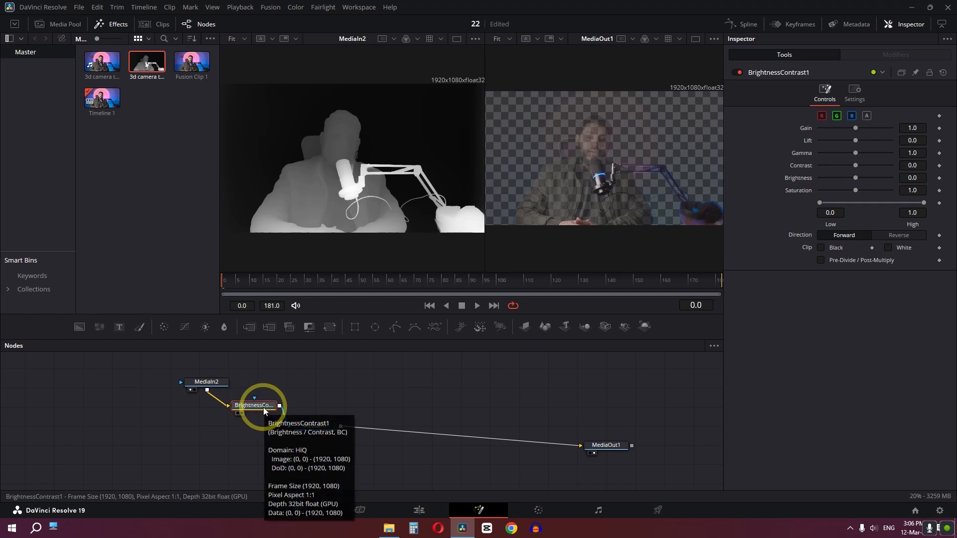
{"action": "key", "text": "1"}
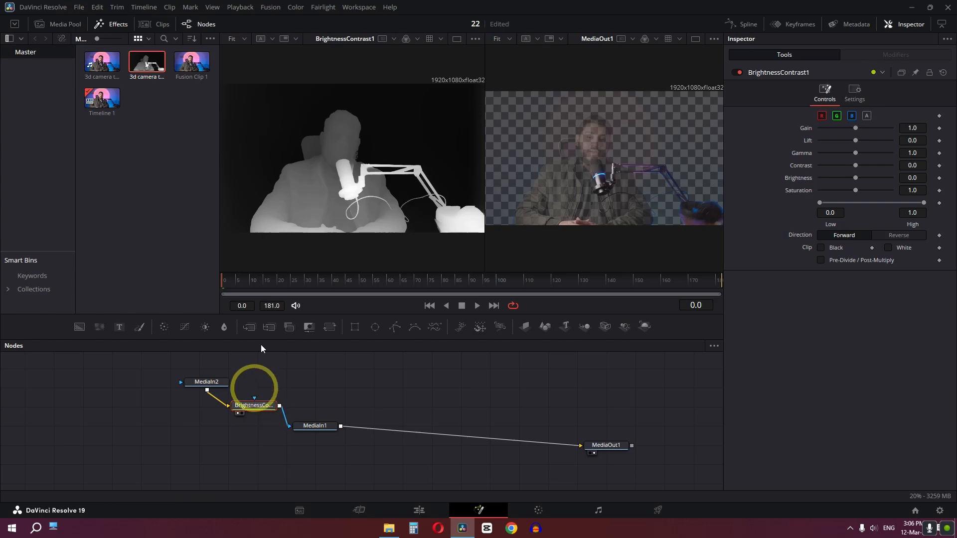
Set the Brightness/Contrast node's gain to 4.89, lift to -0.56, gamma to 1.56 and contrast to 1.0, and switch to a single MediaOut1 viewer
{"action": "mouse_move", "coordinate": [856, 141]}
{"action": "left_mouse_down"}
{"action": "mouse_move", "coordinate": [871, 128]}
{"action": "mouse_move", "coordinate": [851, 153]}
{"action": "left_mouse_up"}
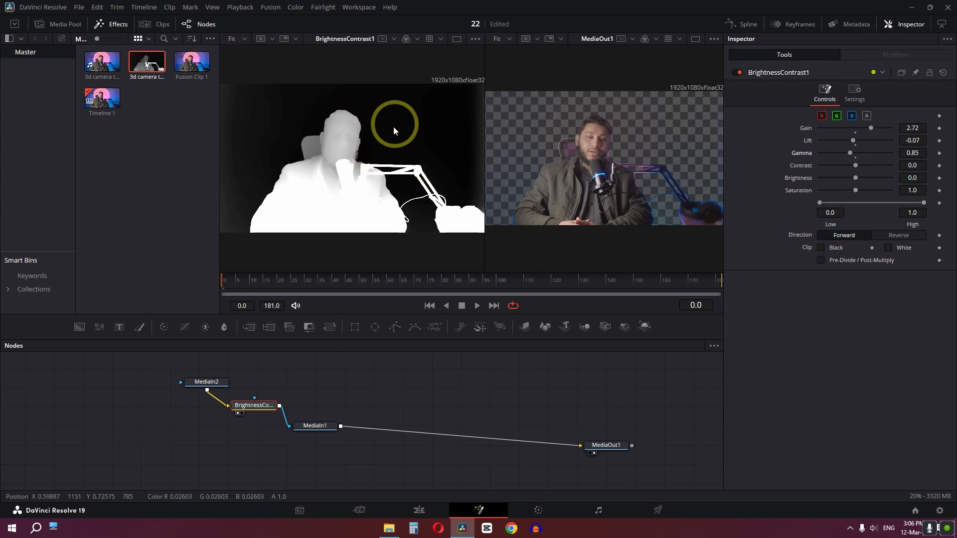
{"action": "left_click_drag", "start_coordinate": [855, 165], "coordinate": [850, 141]}
{"action": "mouse_move", "coordinate": [871, 129]}
{"action": "left_mouse_down"}
{"action": "mouse_move", "coordinate": [879, 129]}
{"action": "mouse_move", "coordinate": [844, 143]}
{"action": "mouse_move", "coordinate": [891, 130]}
{"action": "left_mouse_up"}
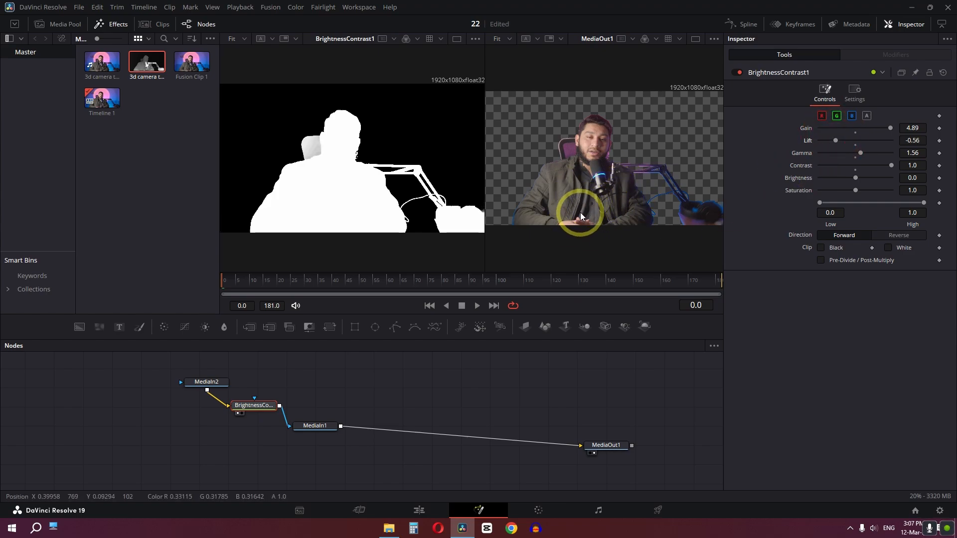
{"action": "left_click", "coordinate": [696, 40]}
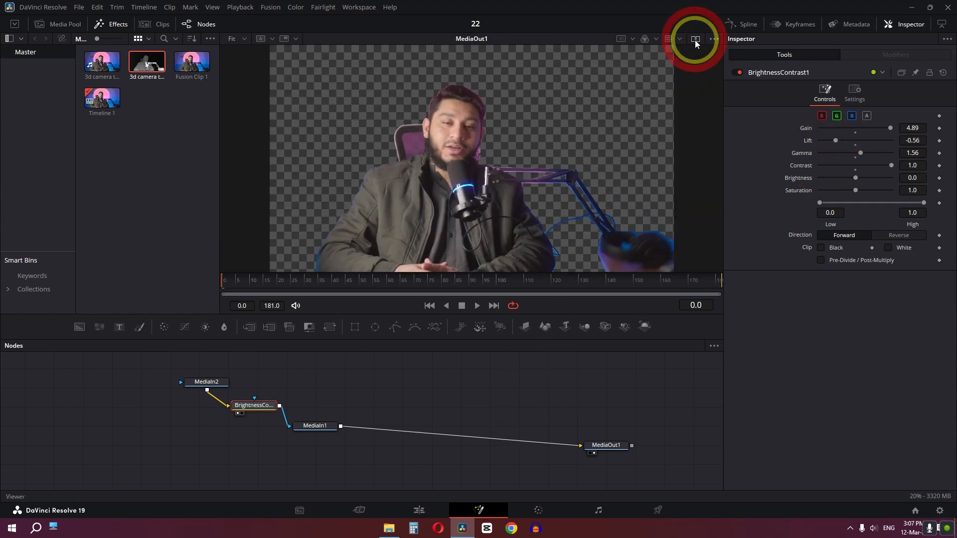
Inspect the masked speaker's edges up close and play back the composition to check the cutout
{"action": "scroll", "coordinate": [462, 163], "scroll_direction": "up", "scroll_amount": 2}
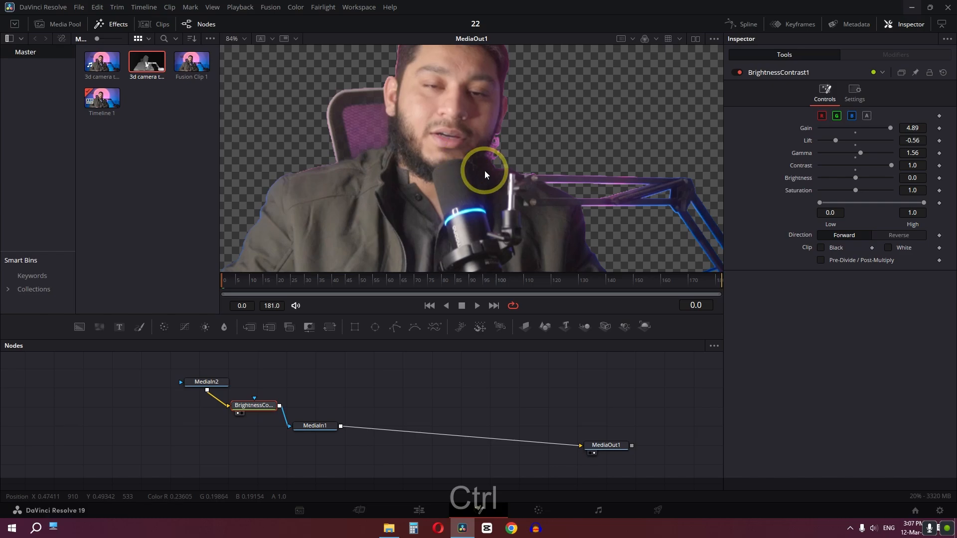
{"action": "scroll", "coordinate": [487, 171], "scroll_direction": "down", "scroll_amount": 5}
{"action": "scroll", "coordinate": [477, 166], "scroll_direction": "up", "scroll_amount": 4}
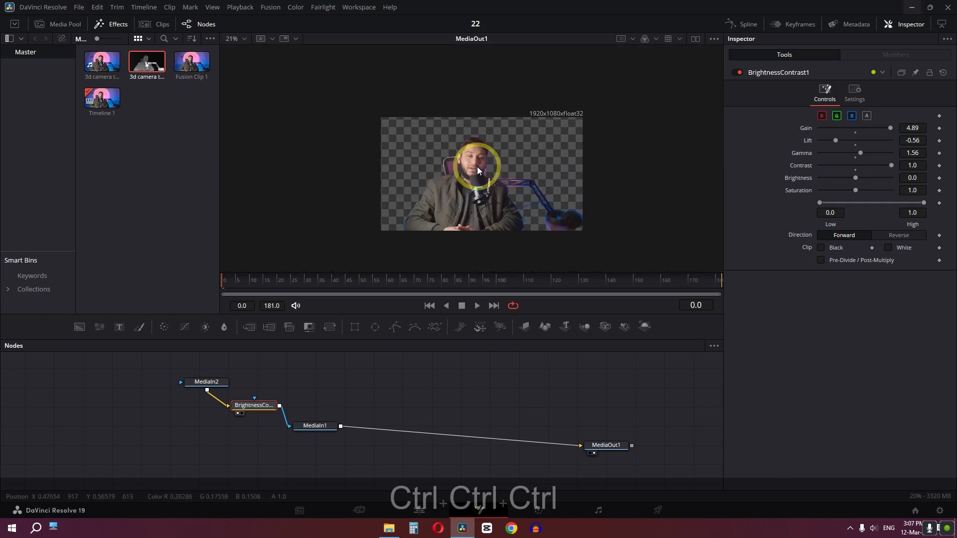
{"action": "left_click", "coordinate": [477, 306]}
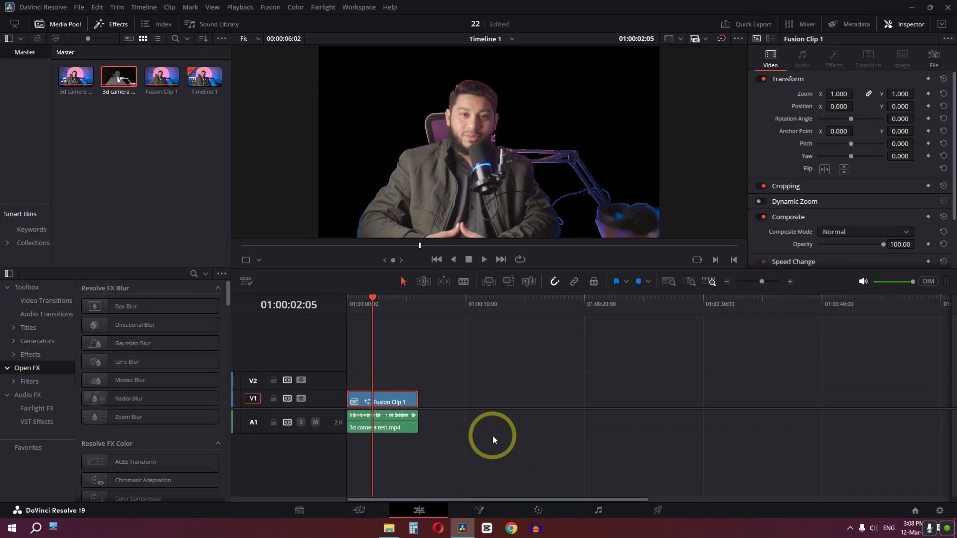
Move Fusion Clip 1 up to video track V3 and place the Comic Speed Lines generator at the start of V1 beneath it
{"action": "left_click_drag", "start_coordinate": [402, 402], "coordinate": [402, 363]}
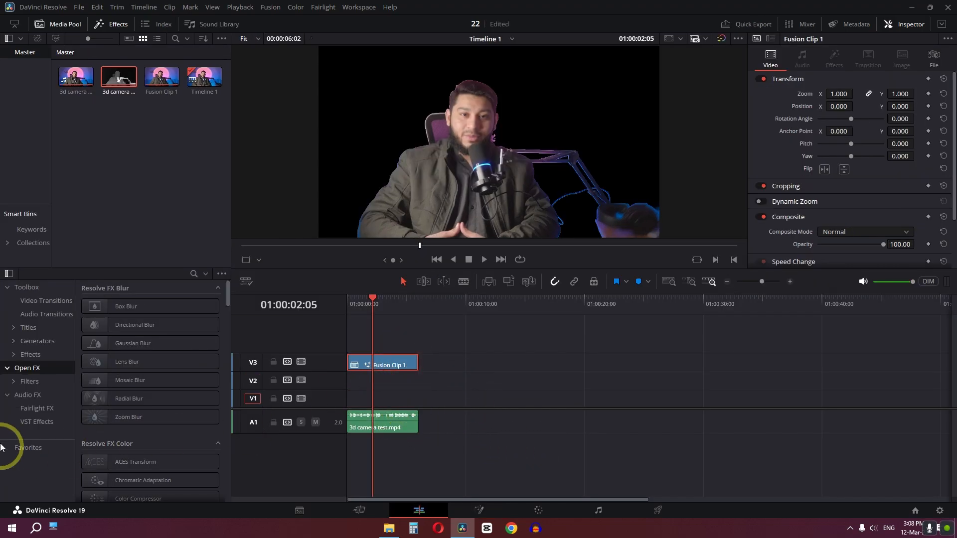
{"action": "left_click", "coordinate": [37, 341]}
{"action": "scroll", "coordinate": [129, 344], "scroll_direction": "down", "scroll_amount": 4}
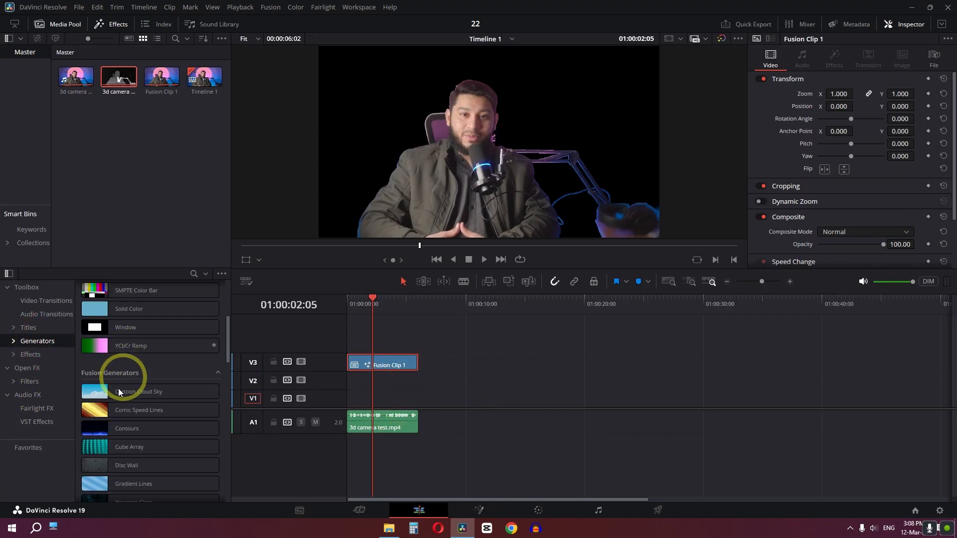
{"action": "left_click_drag", "start_coordinate": [125, 410], "coordinate": [343, 396]}
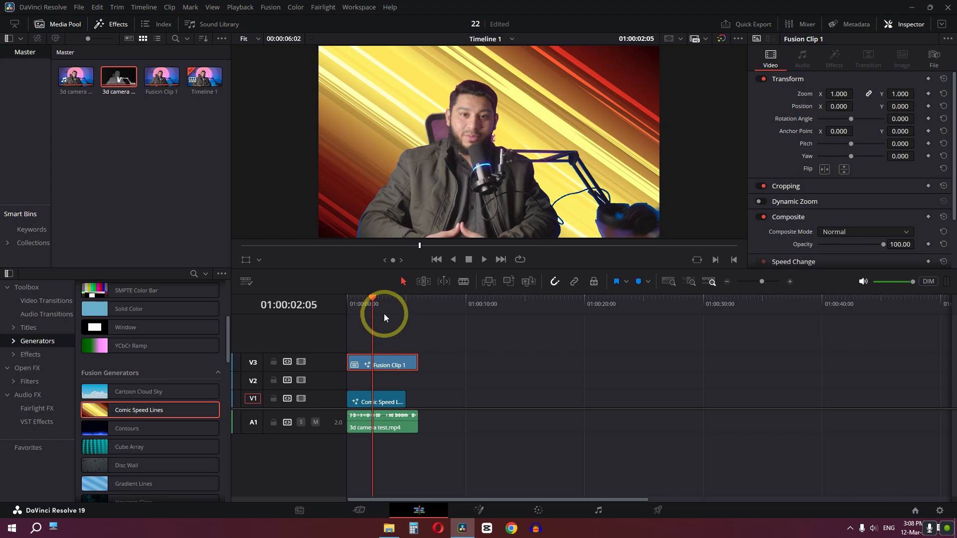
Play the timeline from the beginning to check the isolated speaker against the Comic Speed Lines background
{"action": "key", "text": "Home"}
{"action": "key", "text": "space"}
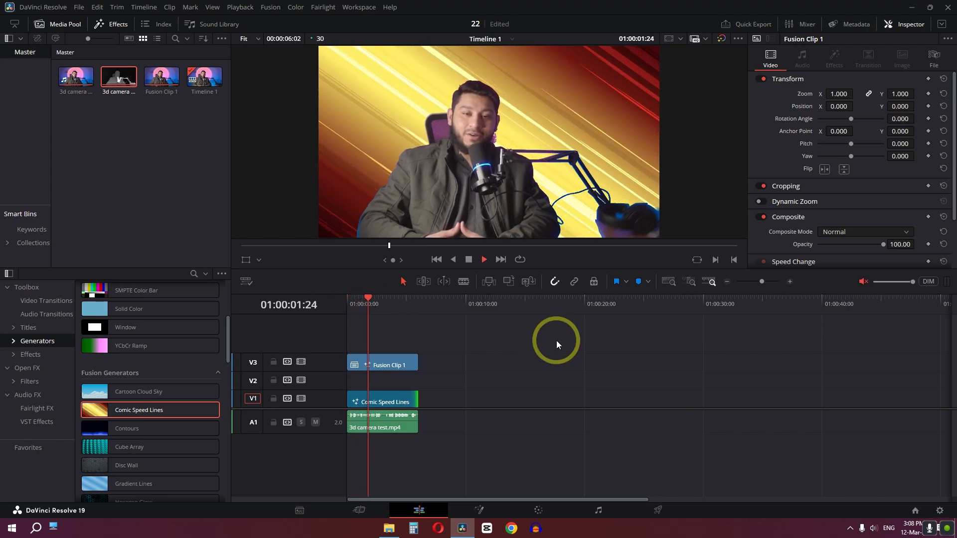